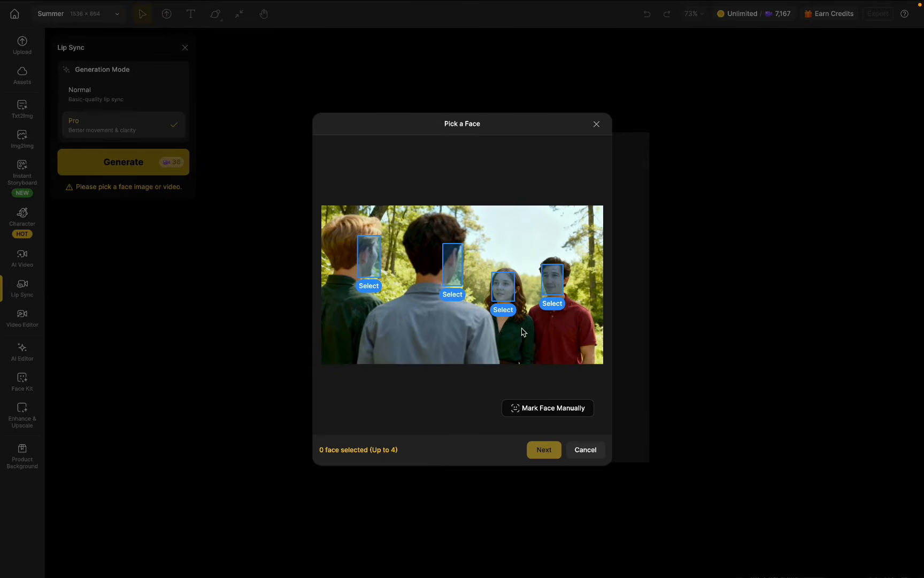
Step: Select the faces of the woman in green and the man in the red shirt as the lip-sync speakers
left_click(505, 293)
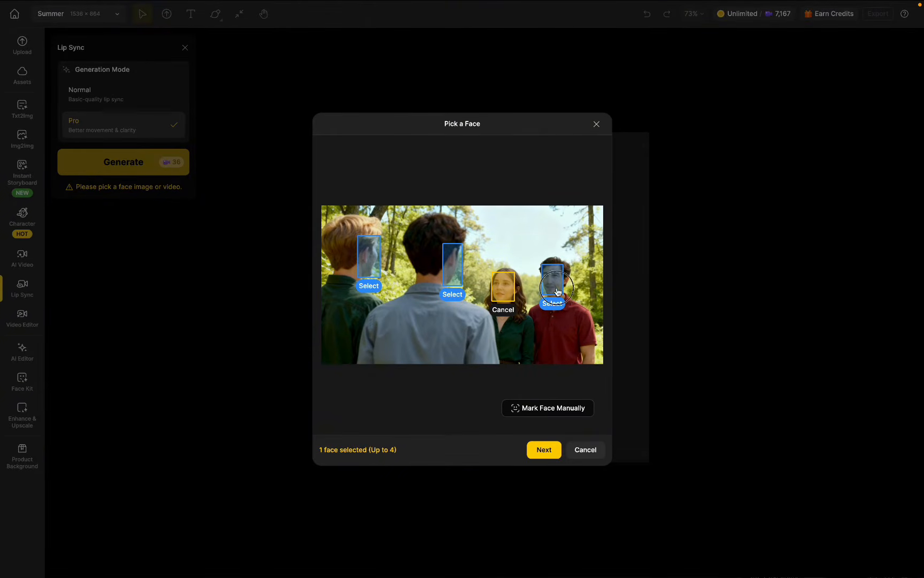
left_click(557, 291)
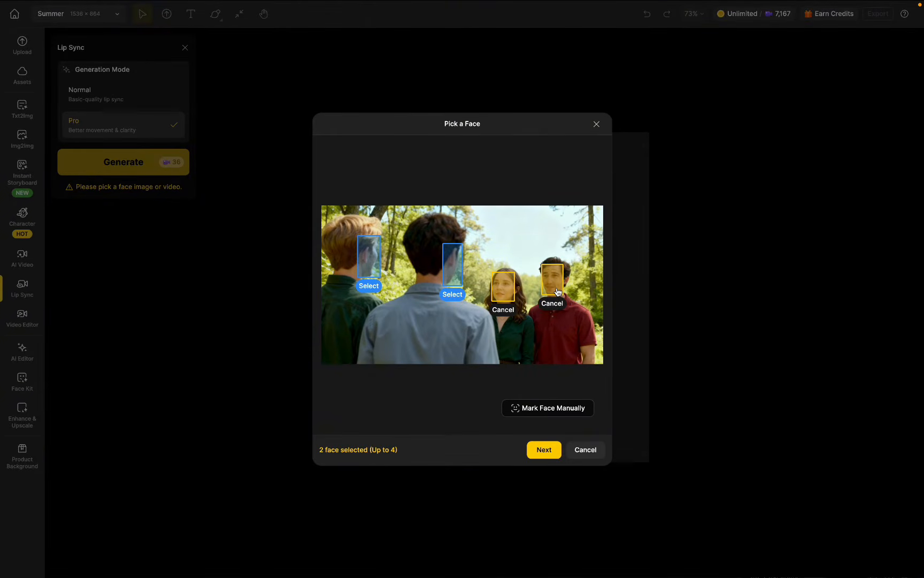
left_click(544, 451)
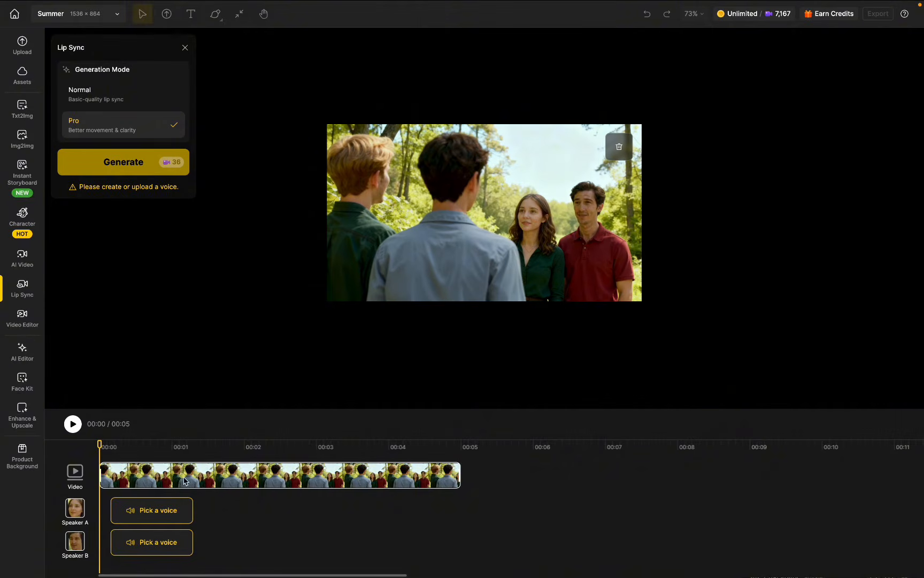
Step: Upload an audio file as Speaker A's voice
left_click(170, 511)
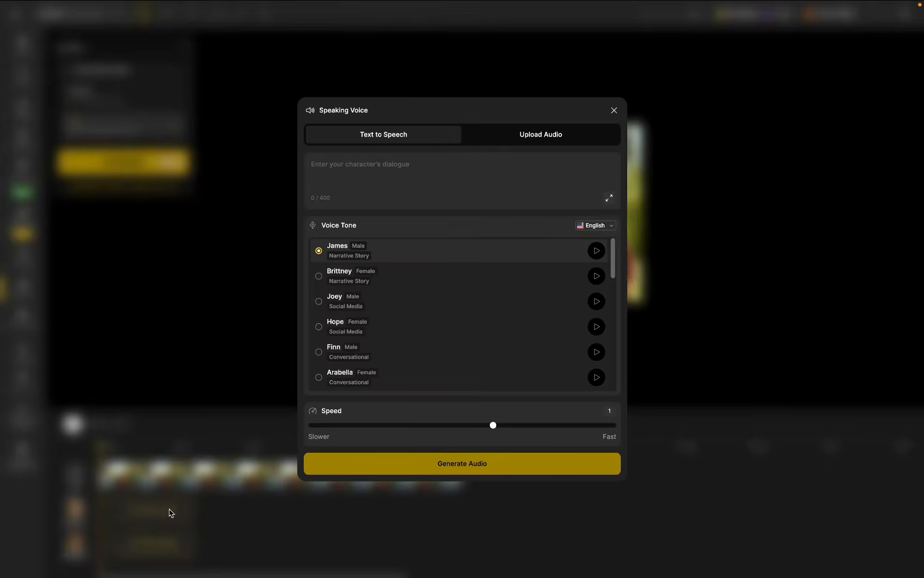
left_click(544, 139)
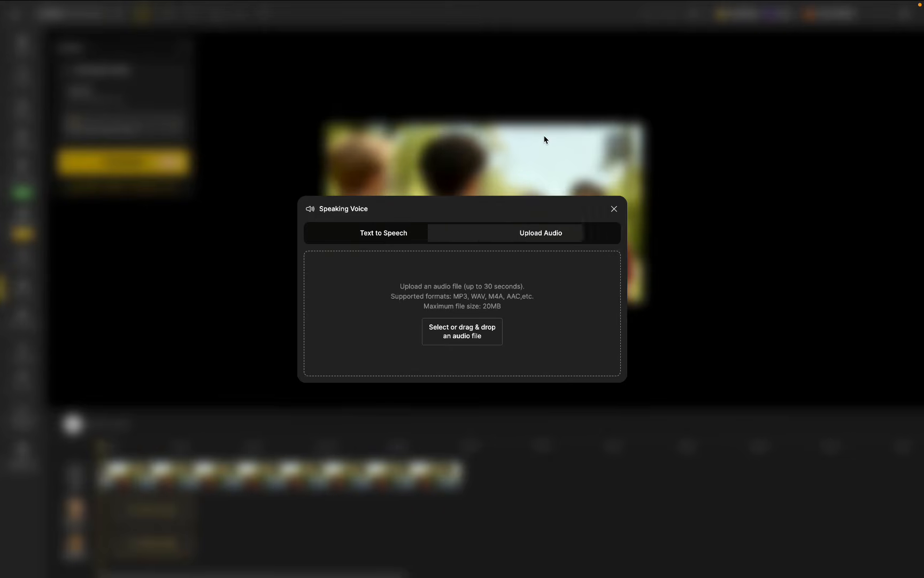
left_click(495, 332)
double_click(524, 342)
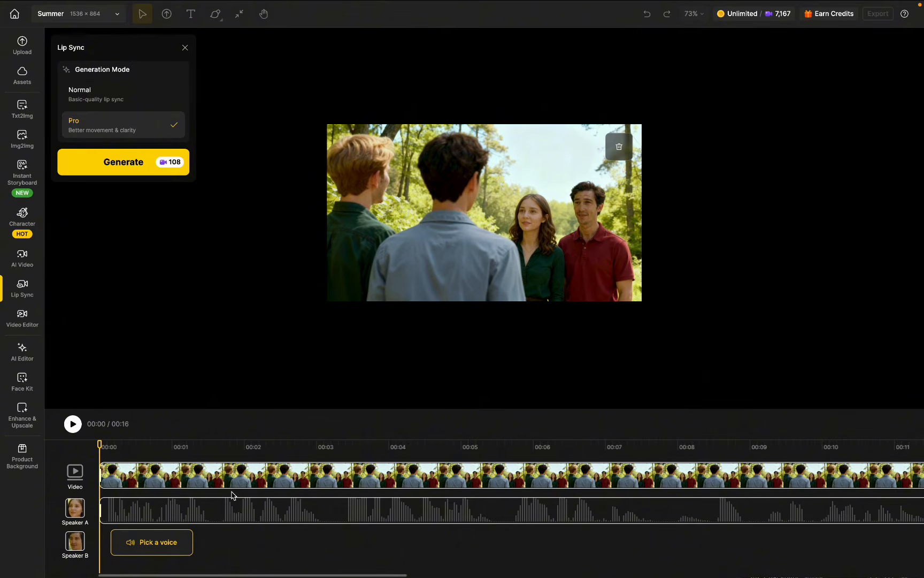
Step: Trim the start and end of Speaker A's audio clip so it runs from 00:00 to just before 00:04, previewing playback
left_click_drag(102, 508, 72, 538)
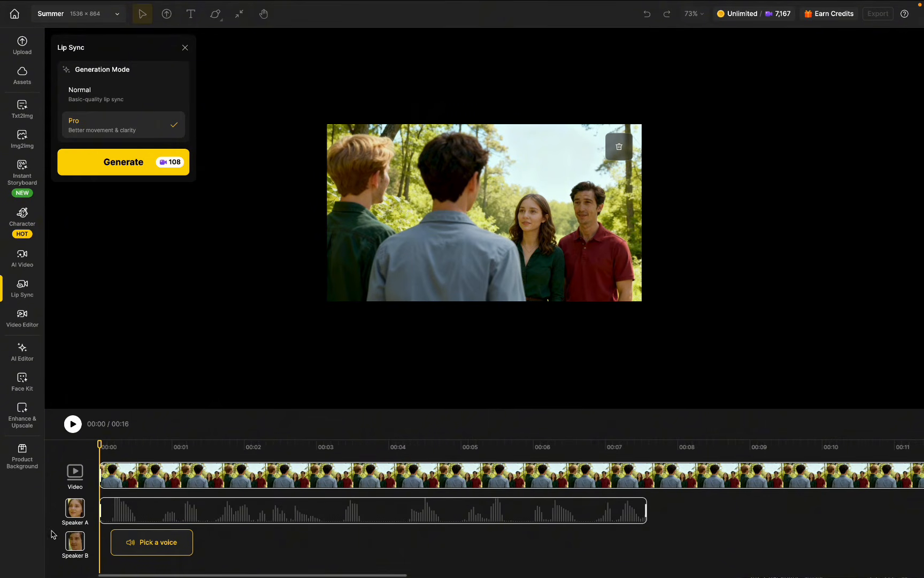
left_click(73, 424)
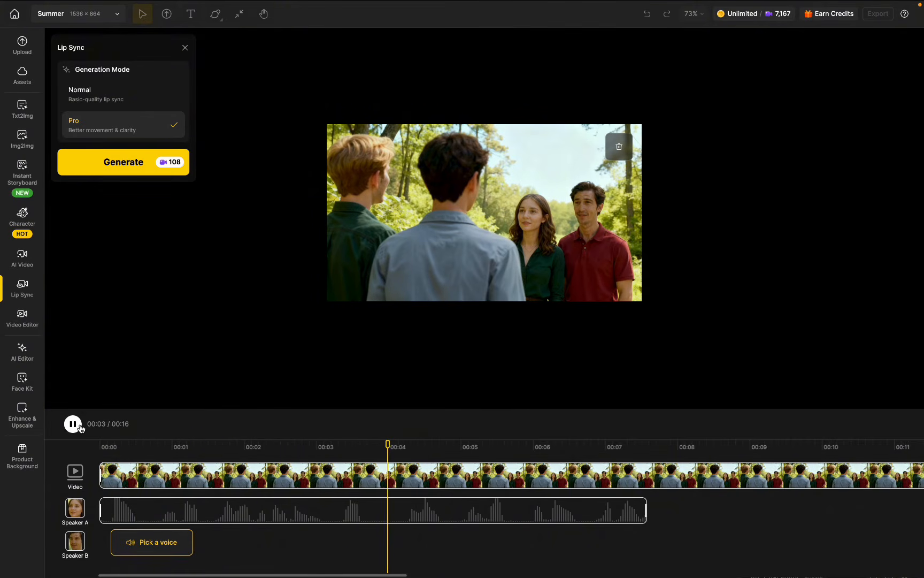
left_click(80, 428)
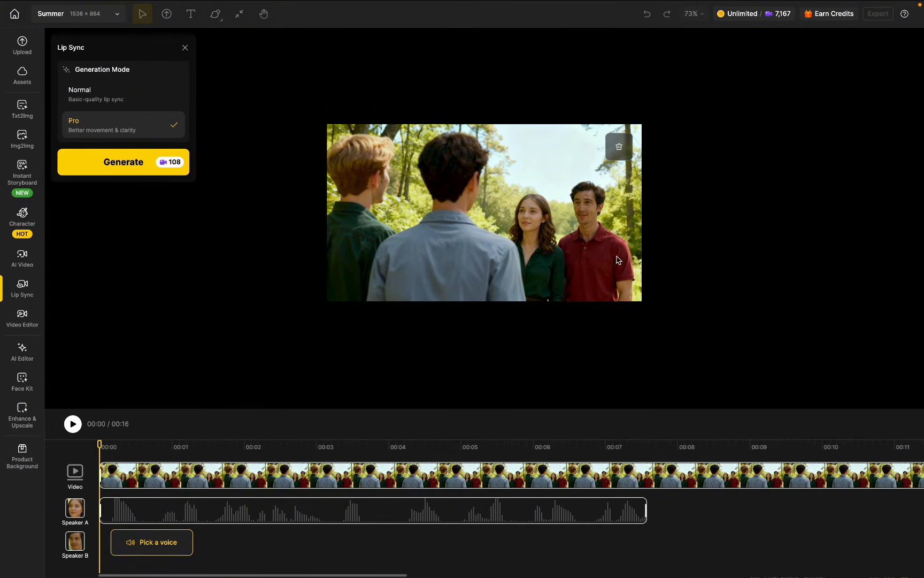
mouse_move(648, 507)
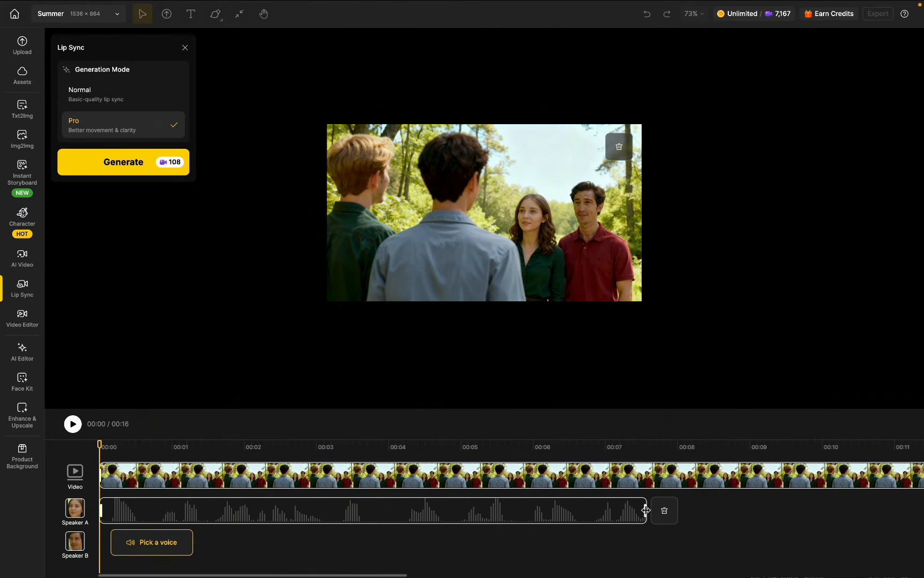
left_click_drag(645, 510, 383, 509)
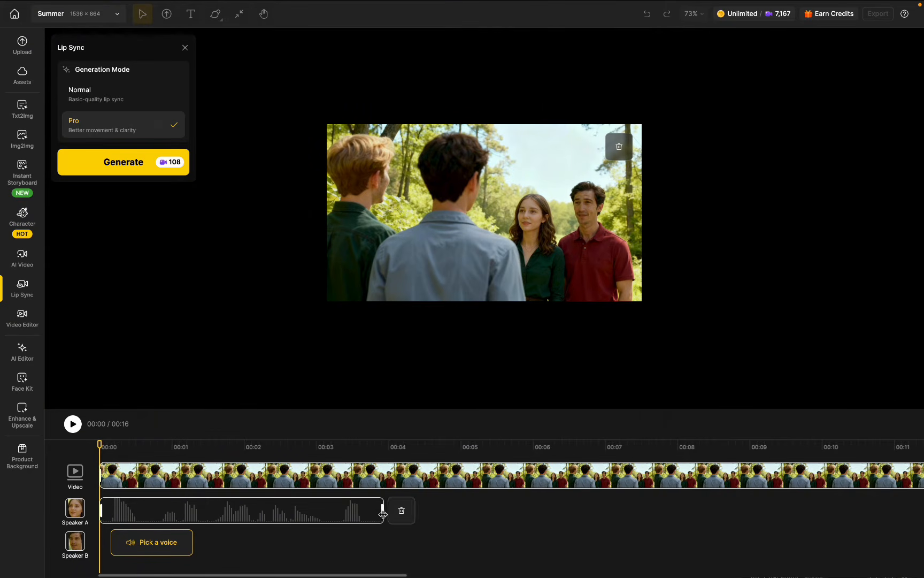
Step: Upload an audio file as Speaker B's voice and position its clip where Speaker A's clip ends
left_click(155, 551)
left_click(538, 138)
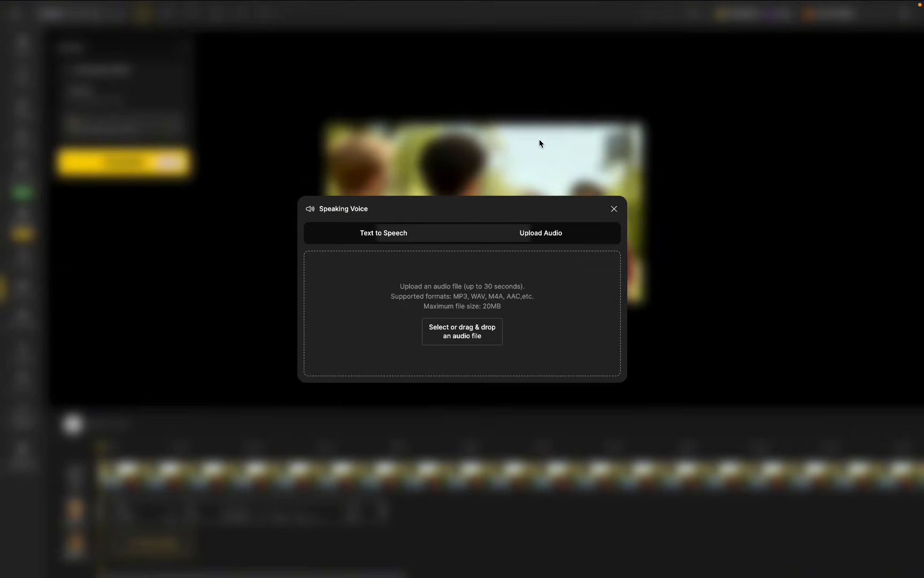
left_click(474, 328)
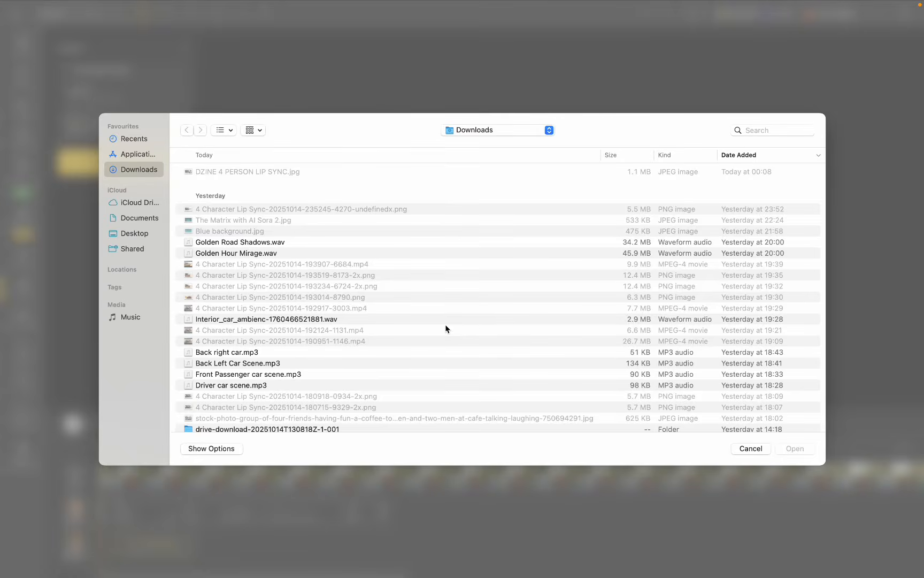
double_click(591, 353)
left_click_drag(268, 543, 419, 546)
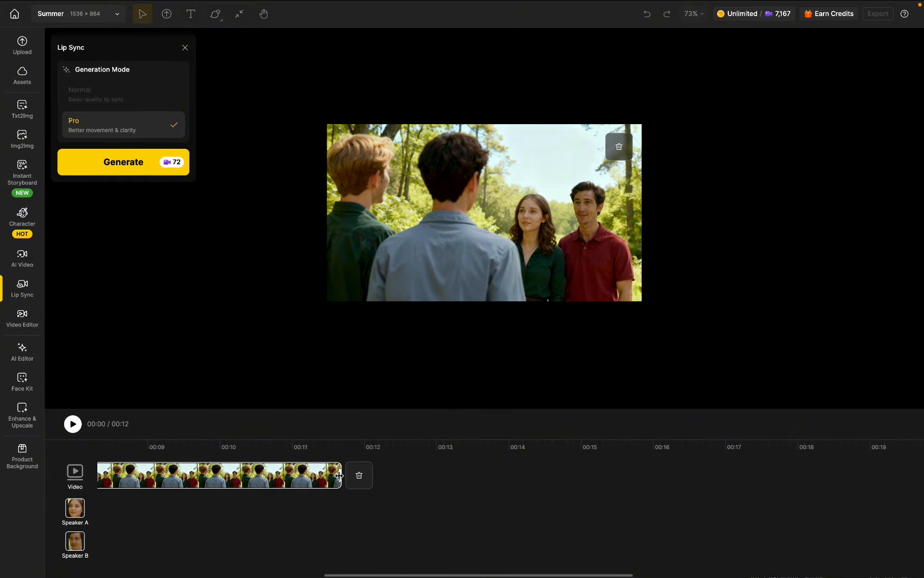
Step: Shorten the video clip to end just after Speaker B's audio and generate the lip sync in Pro mode
left_click_drag(340, 476, 172, 477)
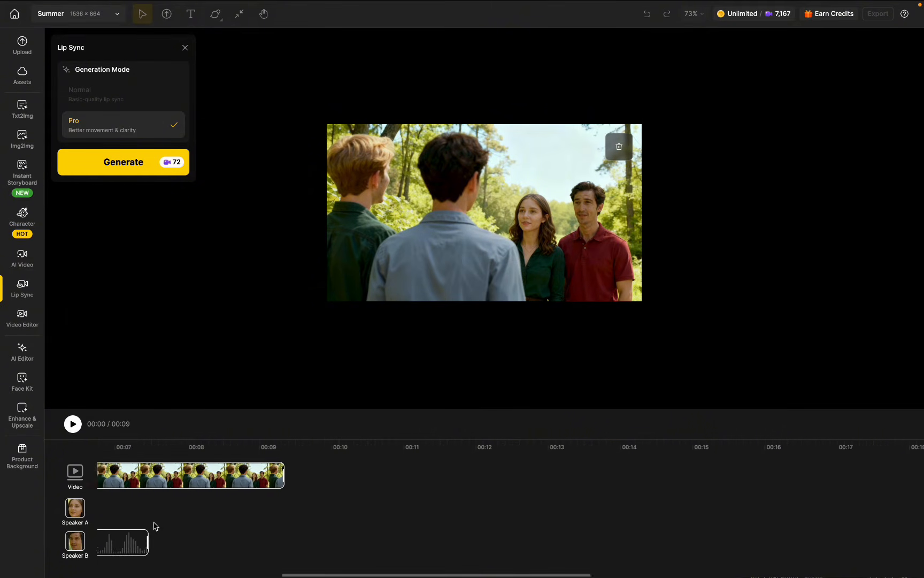
scroll(154, 525, "left", 4)
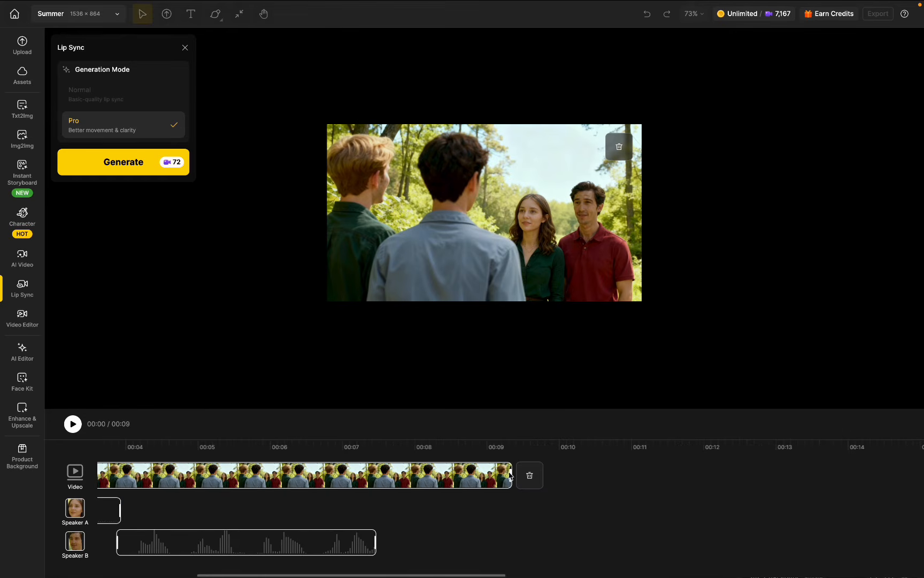
left_click_drag(510, 472, 385, 487)
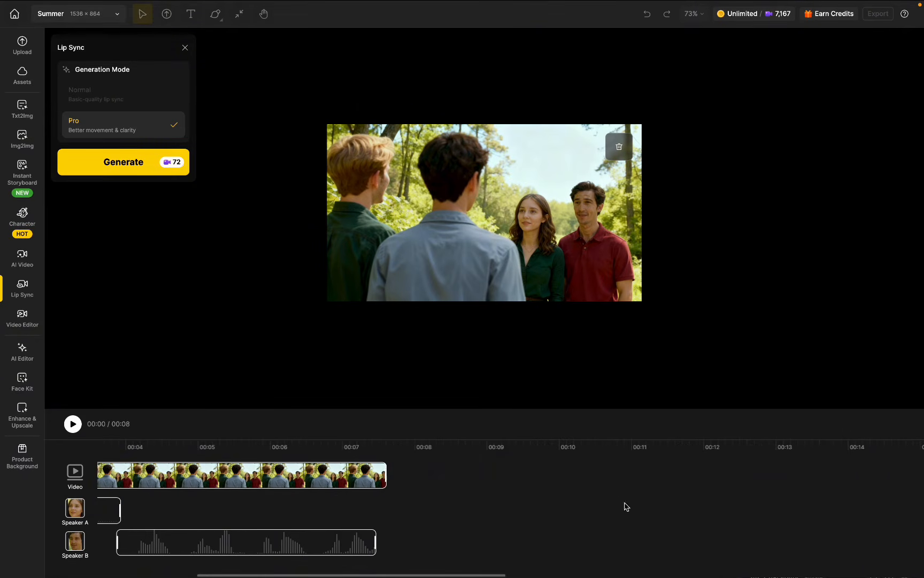
scroll(216, 506, "left", 5)
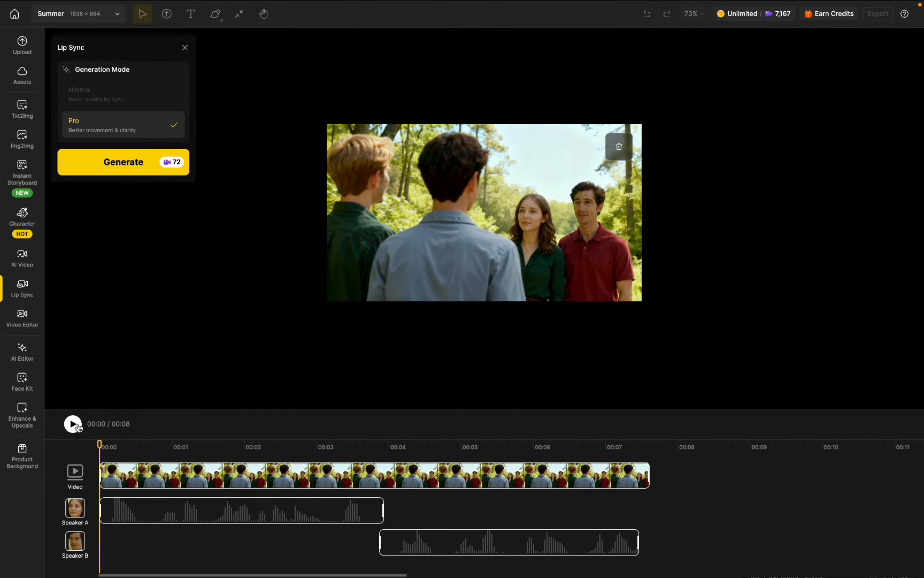
left_click(131, 151)
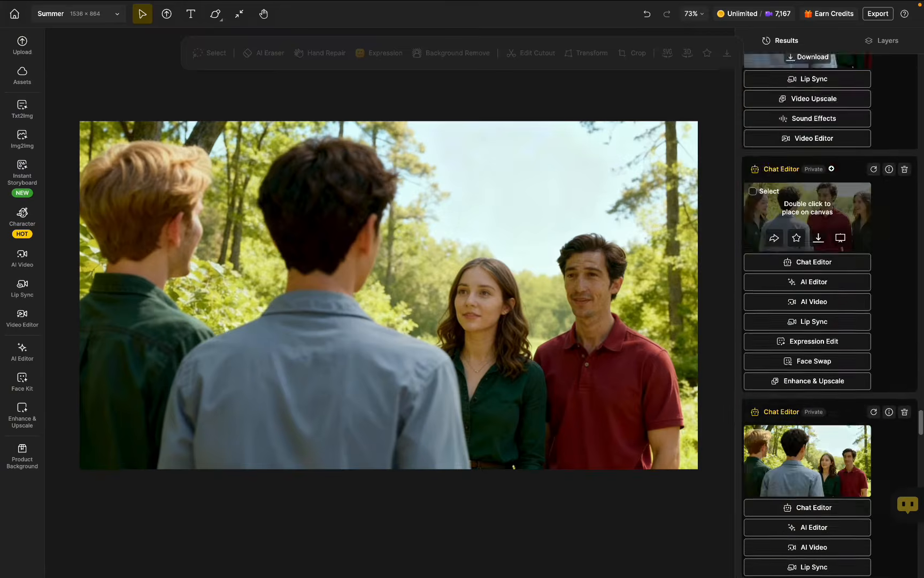
scroll(836, 185, "up", 20)
scroll(837, 185, "up", 6)
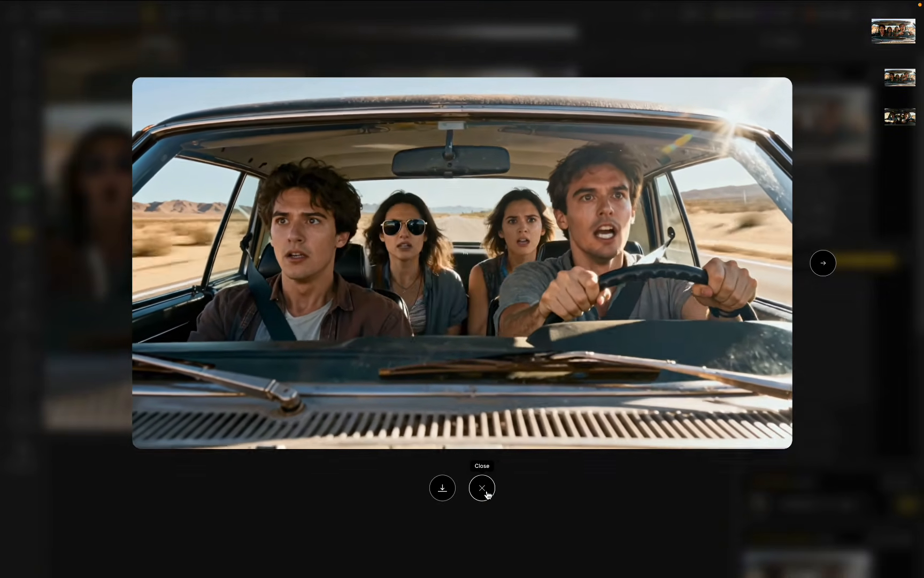
Step: Start Lip Sync on the 1080P car video and select all four faces, beginning with the driver and the front passenger
left_click(485, 489)
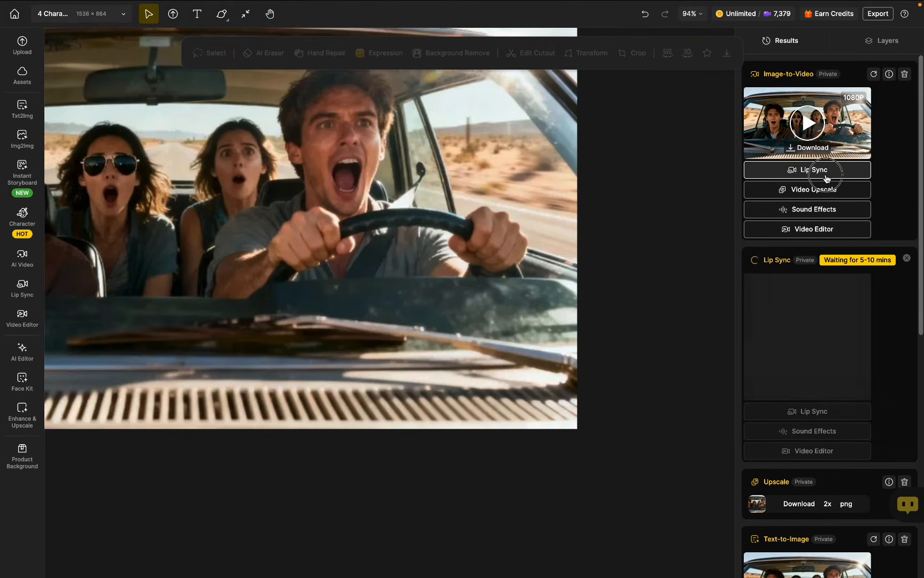
left_click(827, 171)
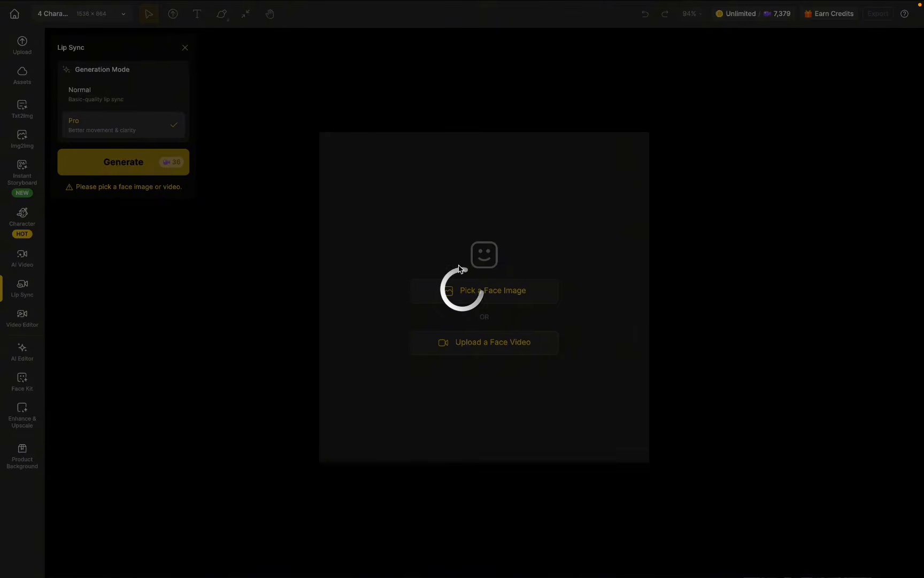
left_click(522, 259)
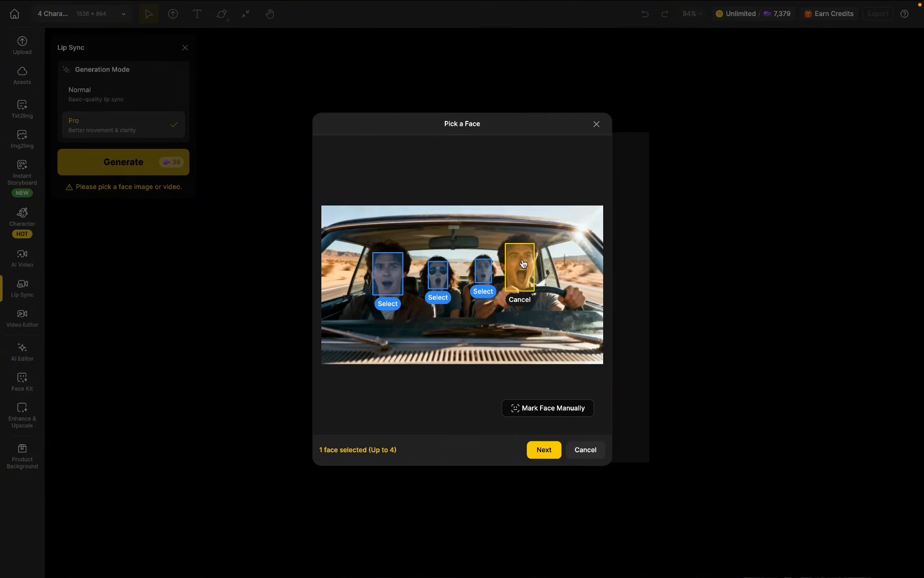
left_click(384, 284)
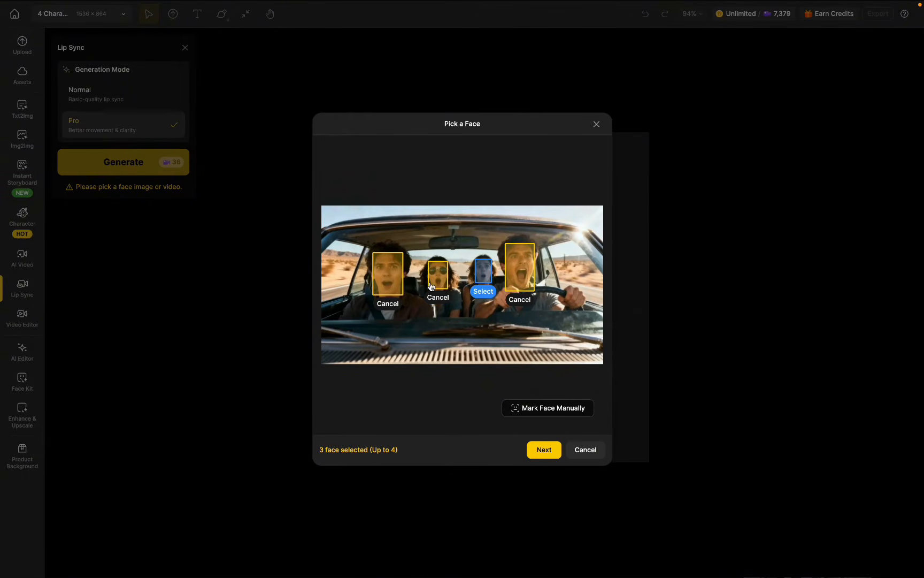
left_click(551, 456)
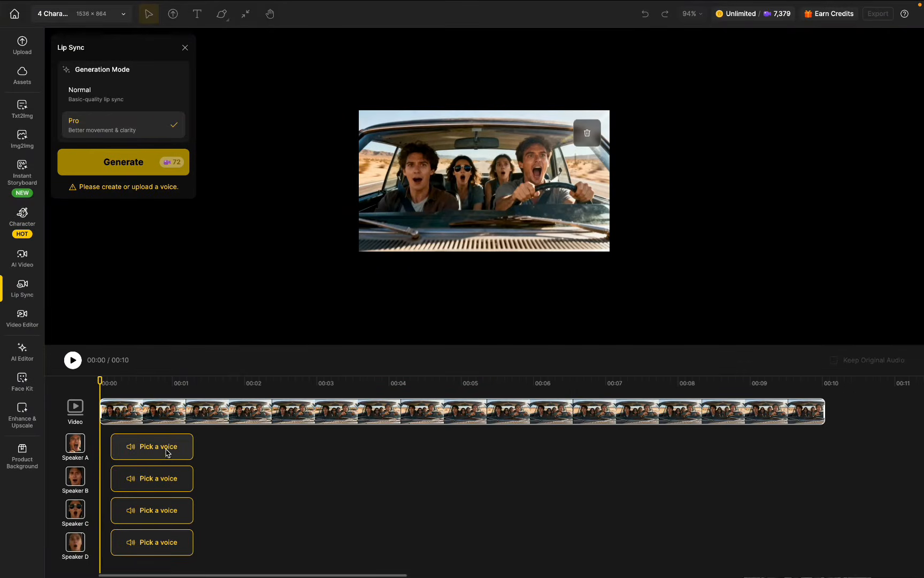
Step: Upload Driver car scene.mp3 as the voice for Speaker A, the driver
left_click(168, 452)
left_click(537, 139)
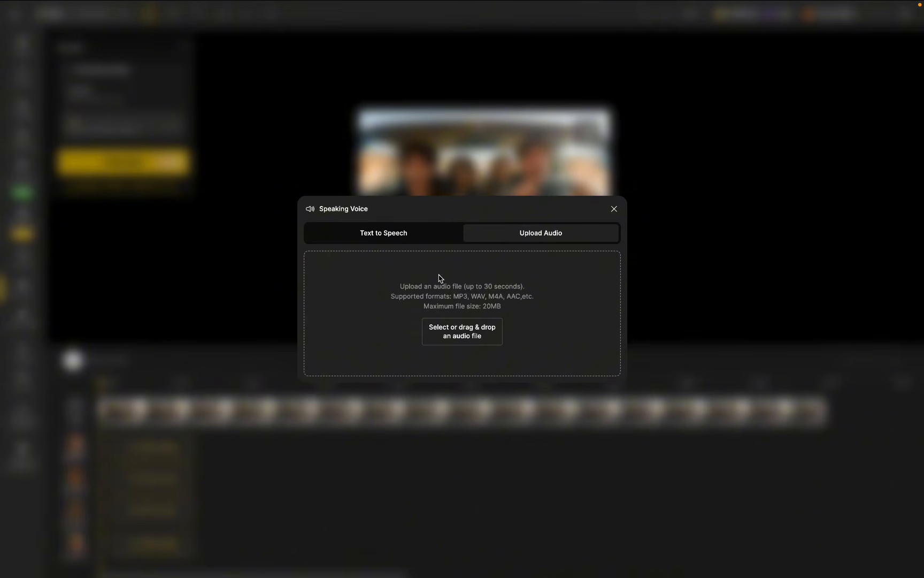
left_click(463, 331)
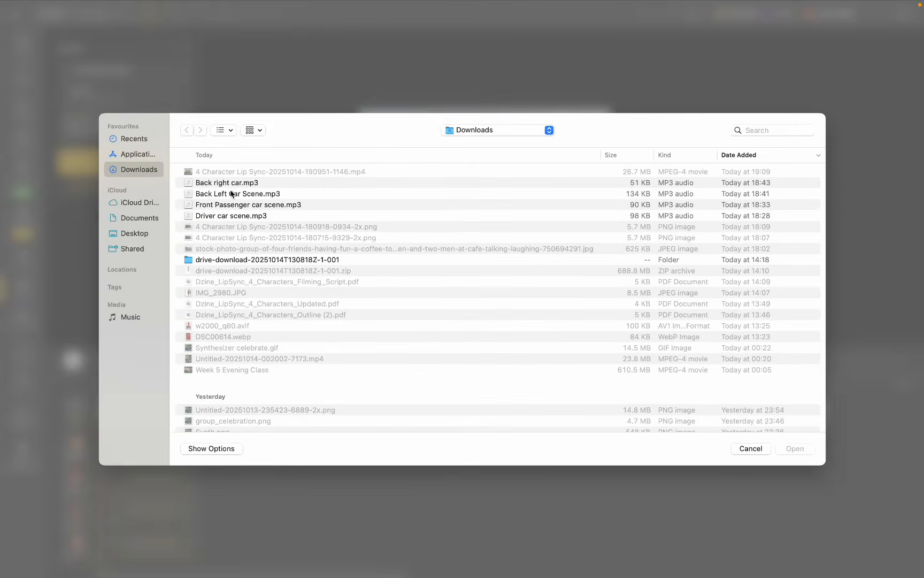
left_click(226, 217)
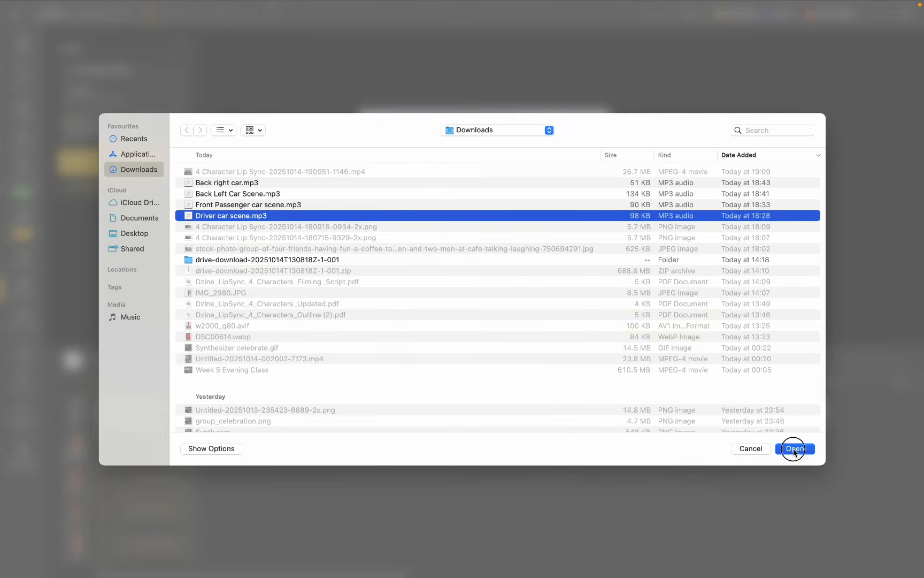
left_click(795, 449)
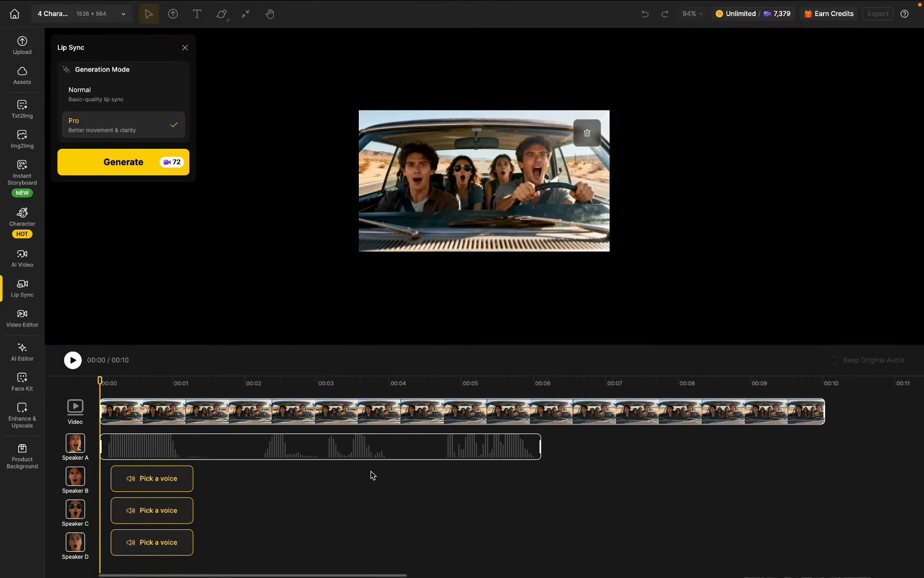
left_click(500, 455)
Step: Upload Front Passenger car scene.mp3 as the voice for Speaker B, the front passenger
left_click(159, 478)
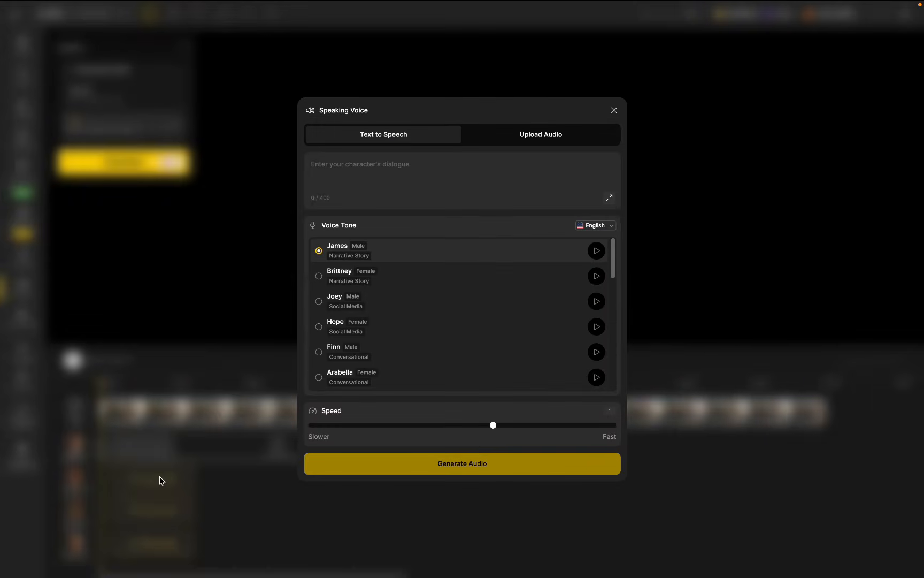
left_click(544, 133)
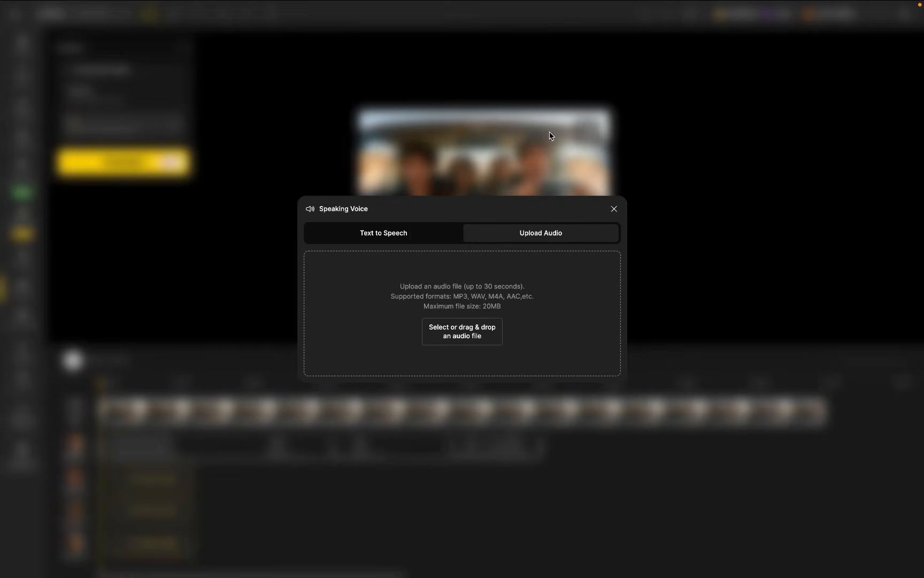
left_click(454, 326)
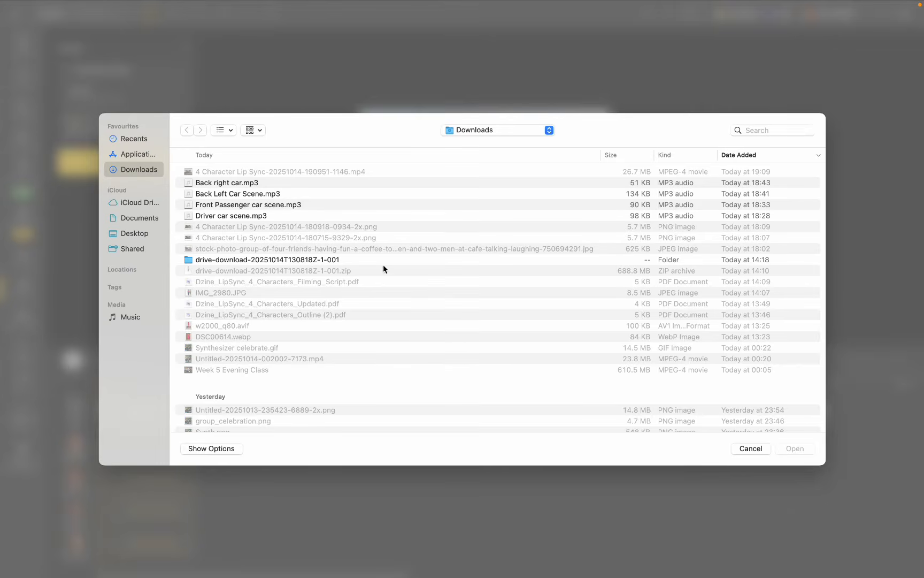
left_click(253, 207)
left_click(796, 448)
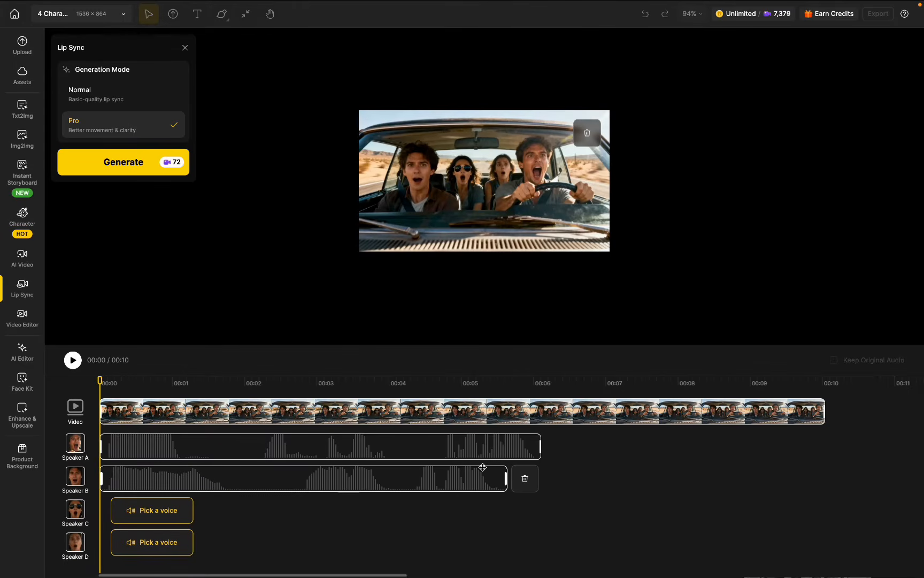
Step: Upload Back Left Car Scene.mp3 as the voice for Speaker C and Back right car.mp3 for Speaker D
left_click(183, 511)
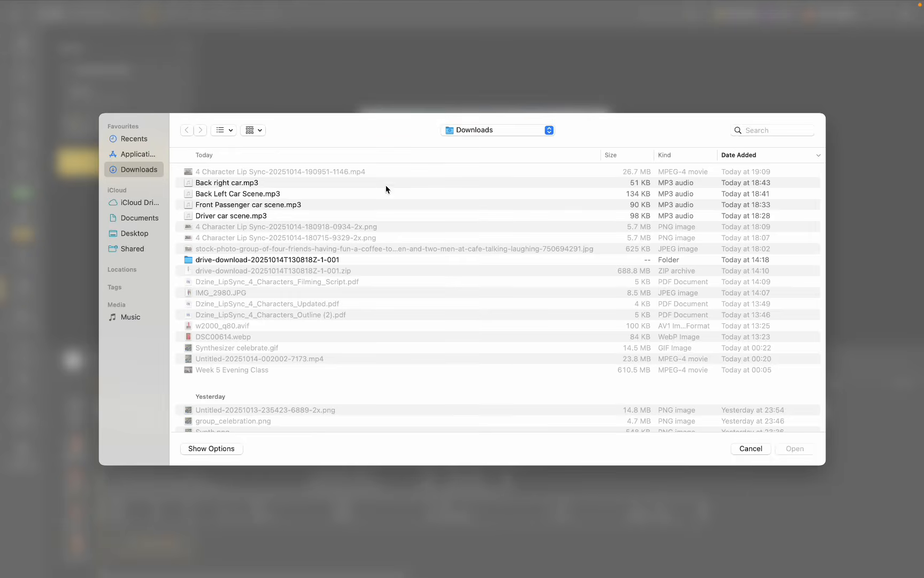
left_click(235, 185)
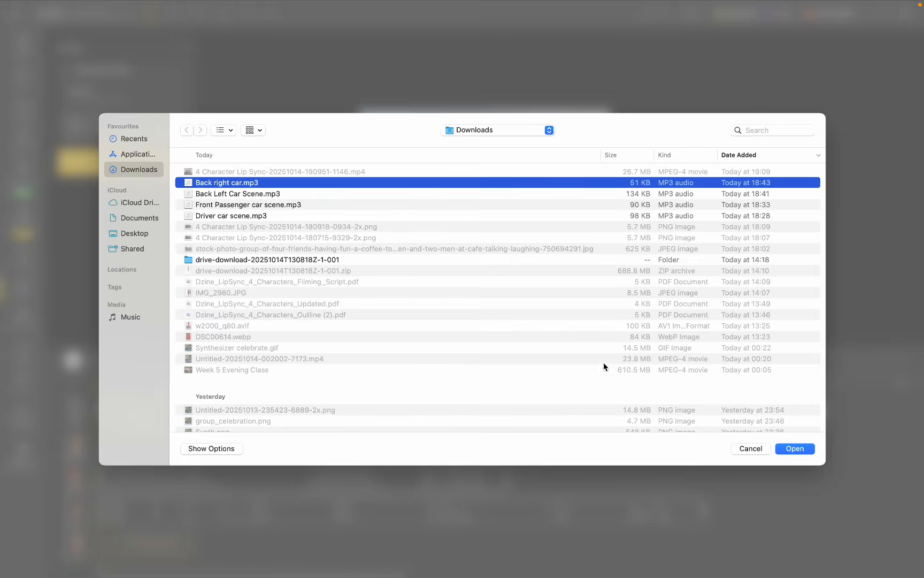
left_click(789, 448)
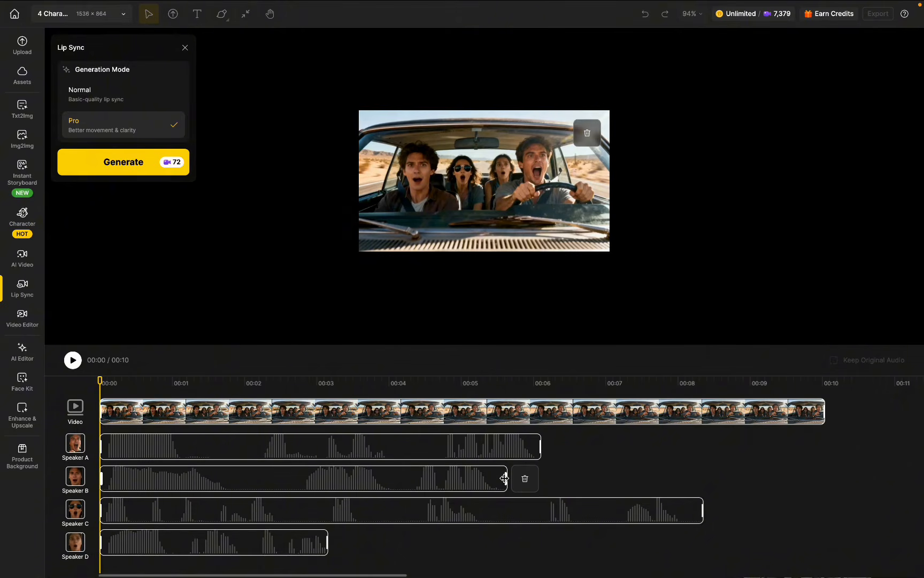
Step: Preview the four voices together and shorten Speaker B's clip to end at about 1.9 seconds
key("space")
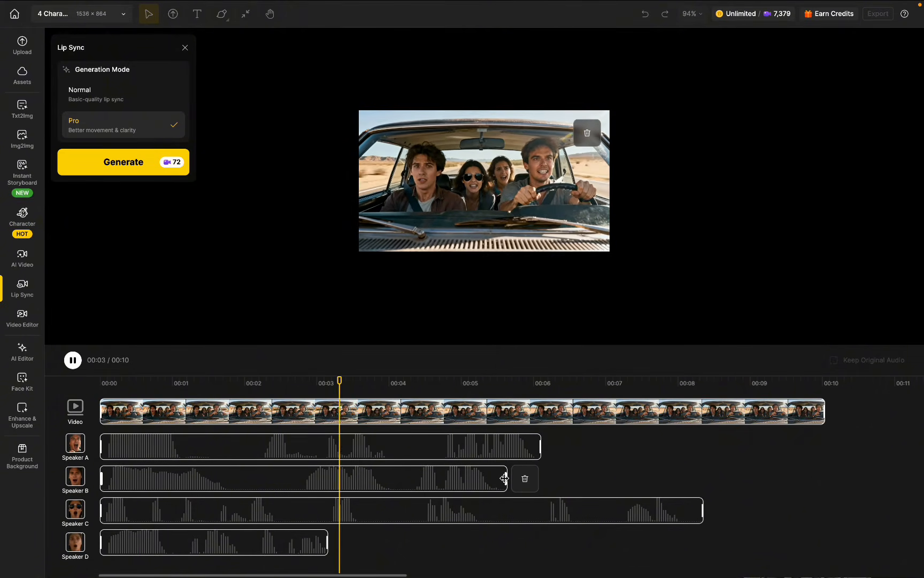
left_click(73, 360)
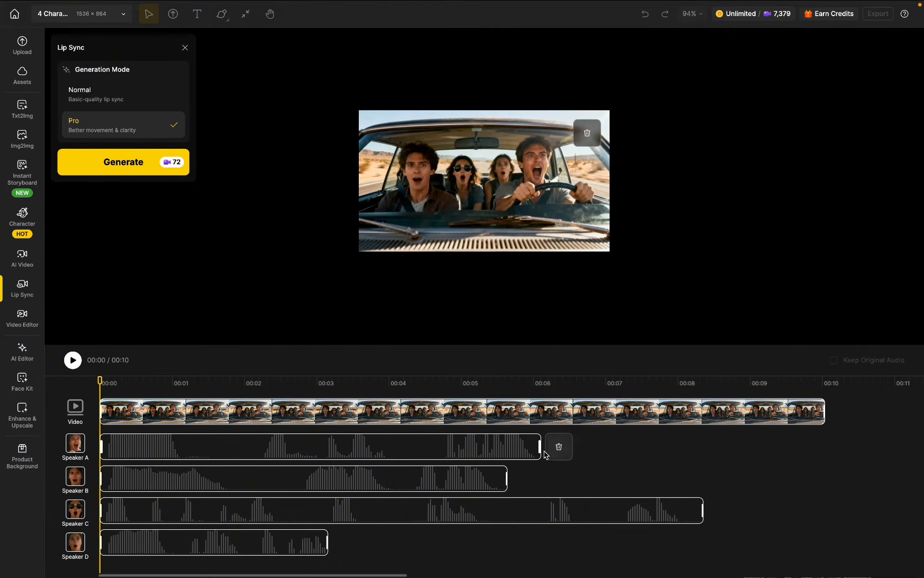
left_click_drag(506, 477, 238, 477)
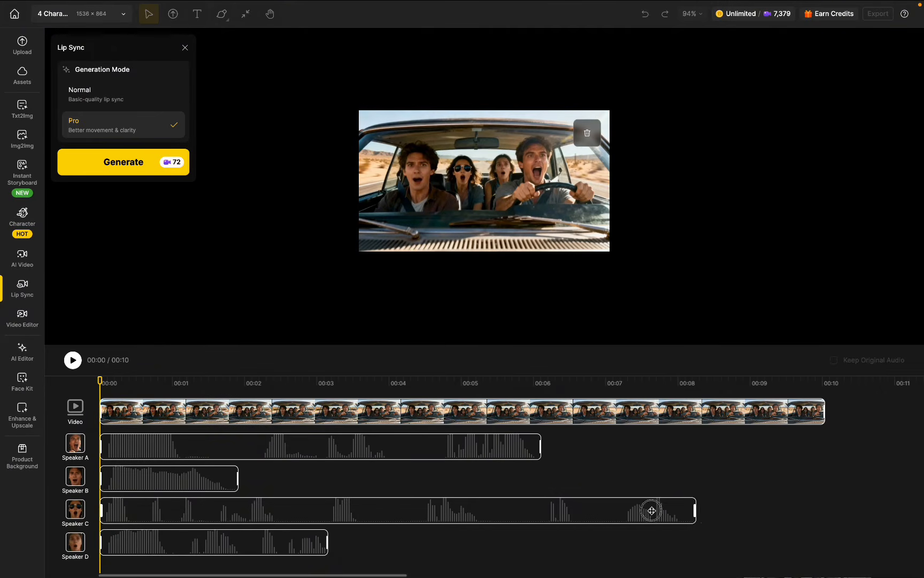
Step: Trim and shift Speaker C's clip to span about 0.4 to 2.4 seconds, and delay Speaker D's clip to start at about 0.1 seconds
left_click_drag(701, 509, 243, 509)
mouse_move(146, 517)
left_mouse_down()
mouse_move(186, 516)
mouse_move(152, 513)
left_mouse_up()
key("space")
key("space")
left_click_drag(187, 543, 226, 513)
key("space")
Step: Shorten Speaker D's clip to end at about 1.4 seconds and Speaker C's clip to end at about 1.8 seconds
key("space")
key("space")
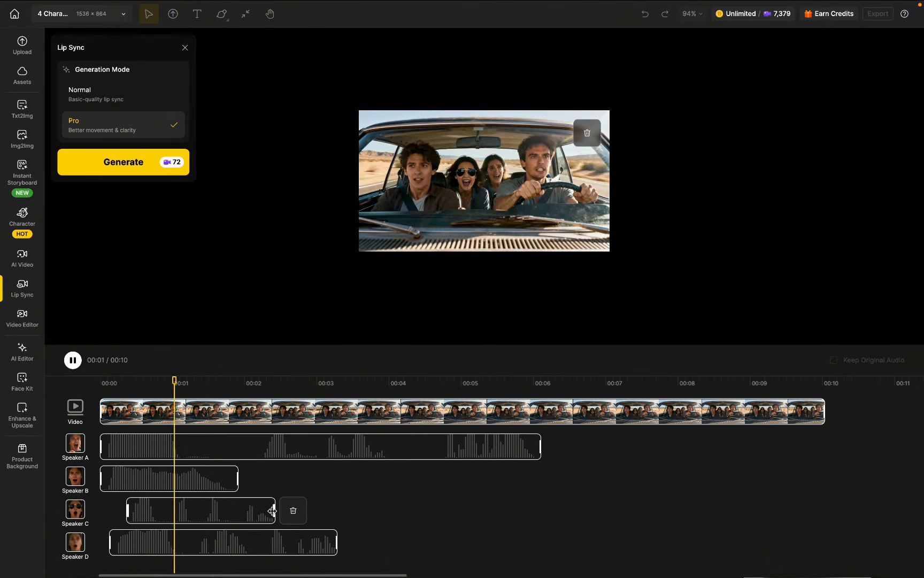
key("space")
left_click(243, 541)
left_click_drag(337, 543, 199, 543)
key("space")
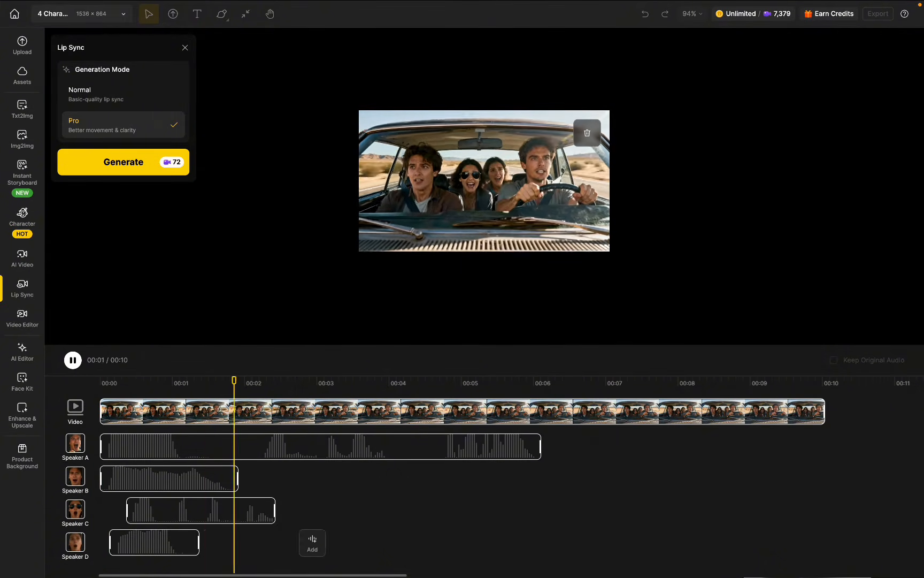
key("space")
key("space")
Step: Preview the overlapping opening lines and shorten Speaker A's clip to its opening line
key("space")
left_click_drag(273, 511, 228, 512)
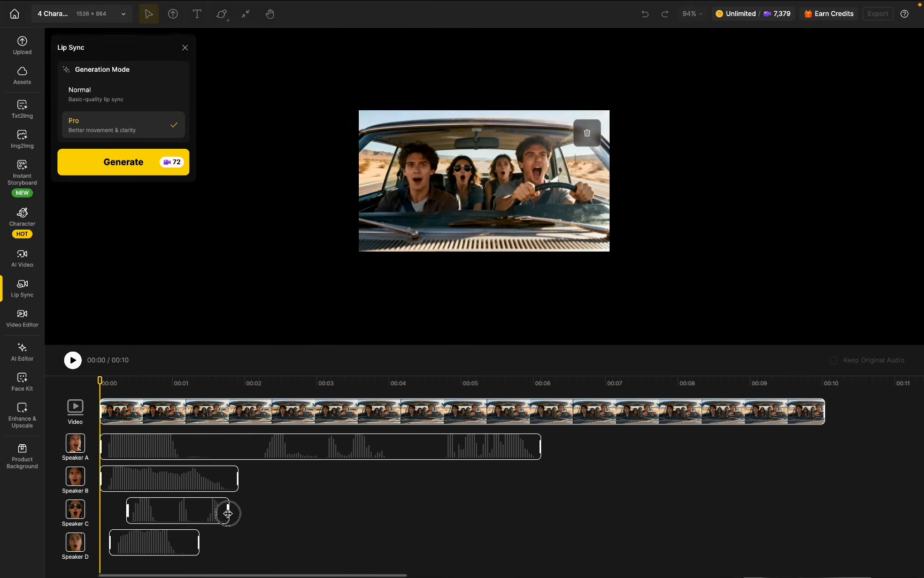
key("space")
key("space")
key("space")
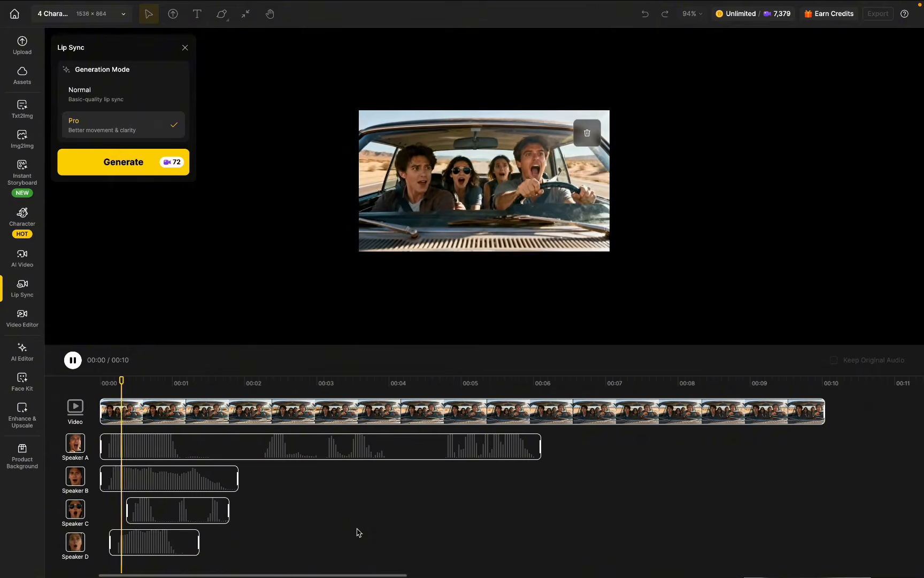
key("space")
left_click_drag(540, 447, 247, 447)
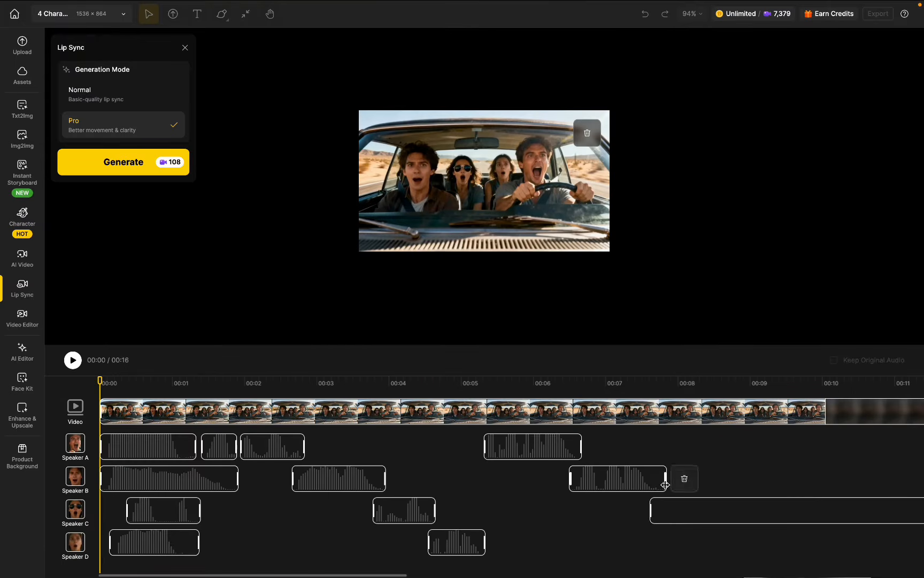
Step: Preview the arranged dialogue, then reposition and trim Speaker C's third clip to span about 7.6 to 8.1 seconds
mouse_move(680, 511)
left_mouse_down()
mouse_move(699, 510)
mouse_move(540, 512)
mouse_move(694, 515)
left_mouse_up()
key("space")
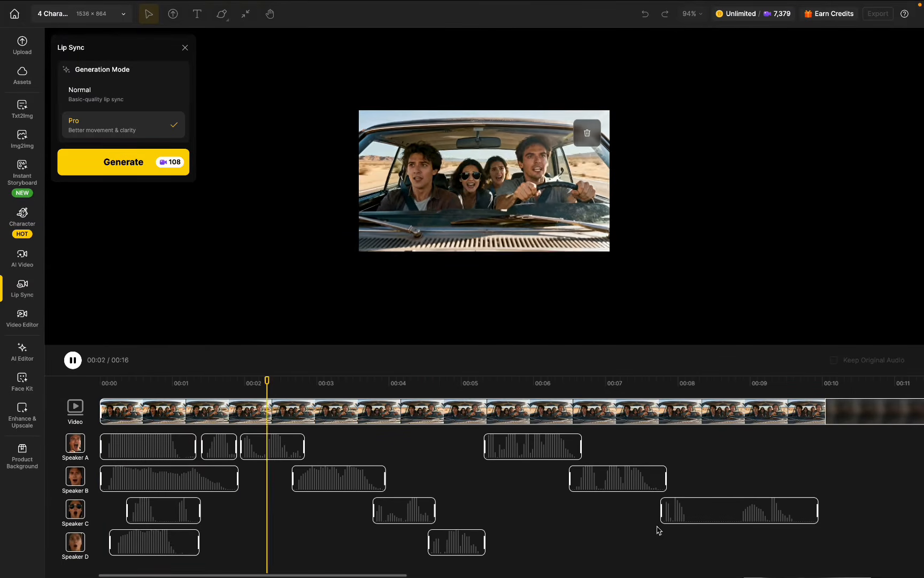
mouse_move(475, 479)
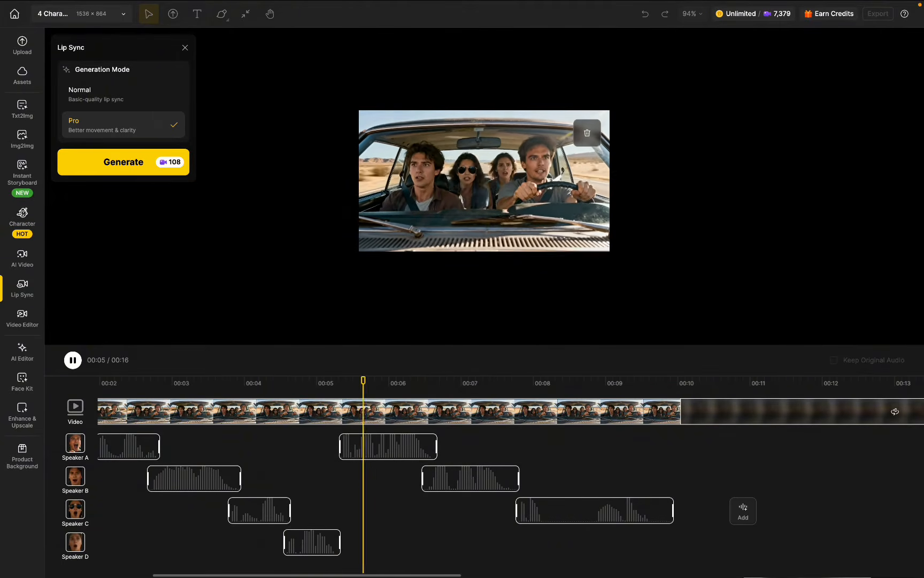
left_click_drag(670, 515, 540, 518)
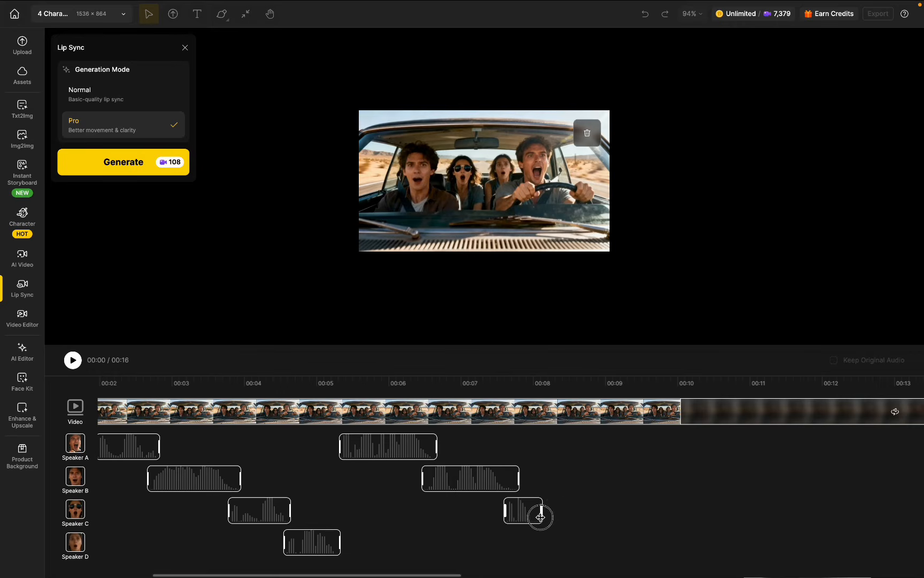
Step: Add closing voice clips for Speaker C at about 8.2 to 9.3 seconds and Speaker D at about 8.6 to 9.2 seconds
left_click(554, 542)
left_click(537, 135)
left_click(471, 330)
left_click_drag(606, 543, 554, 542)
left_click_drag(497, 543, 657, 542)
left_click_drag(689, 542, 571, 542)
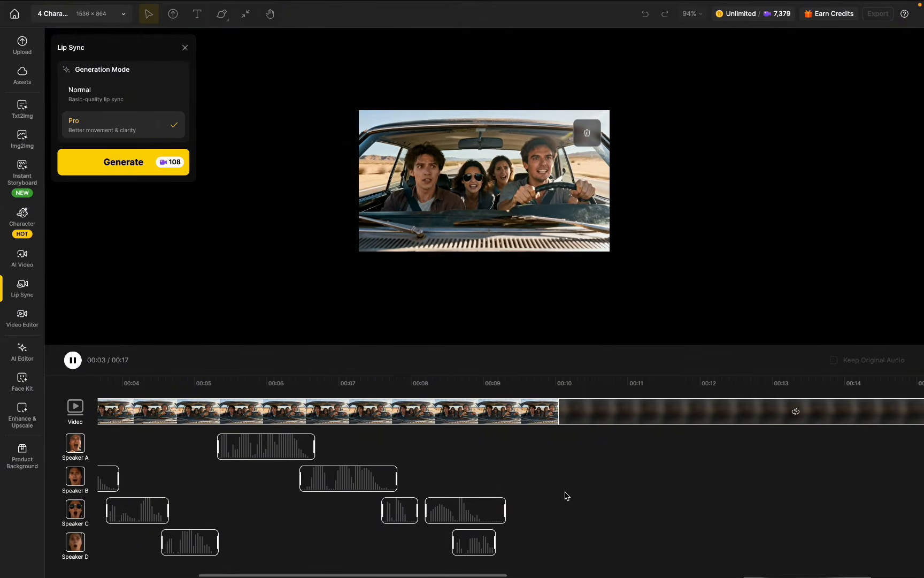
Step: Play through the full dialogue and shorten the video clip to end at about 11 seconds
mouse_move(558, 507)
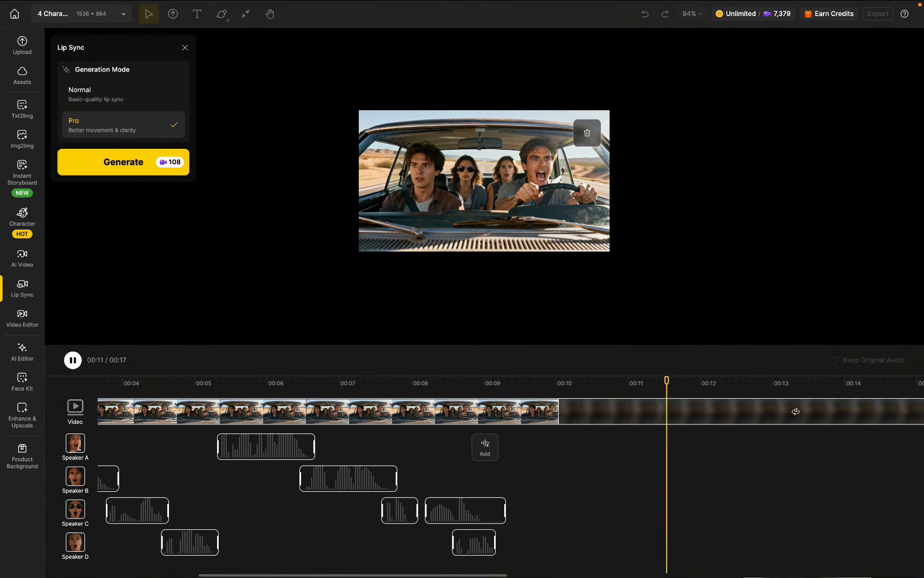
mouse_move(553, 447)
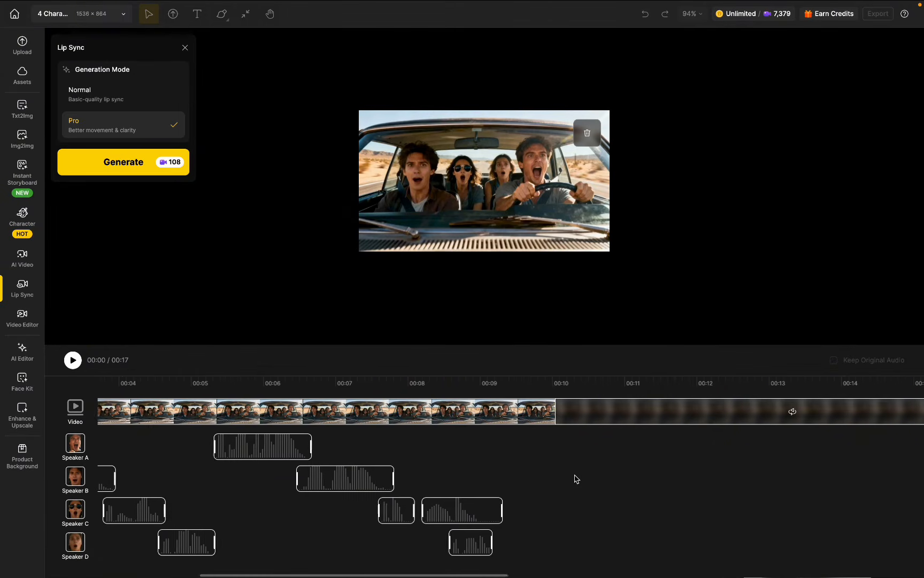
scroll(575, 481, "right", 5)
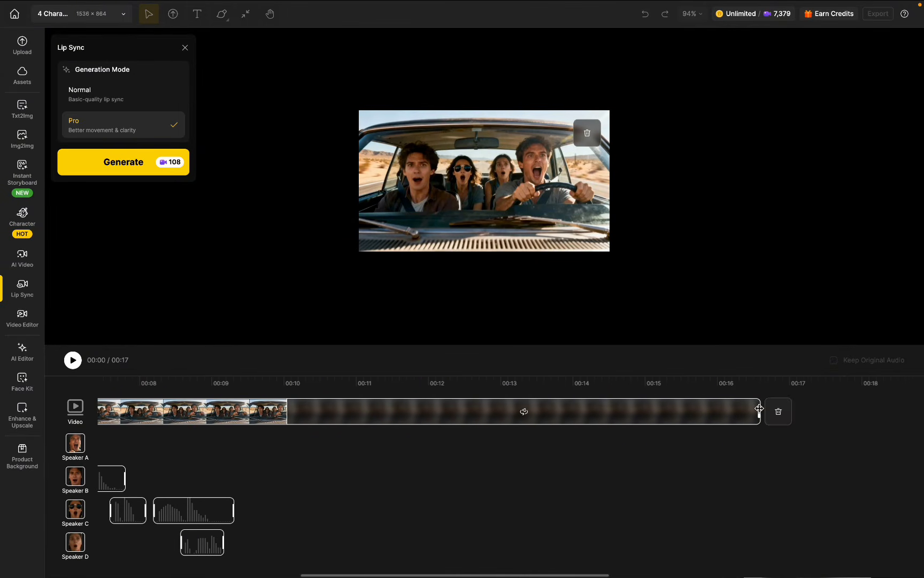
left_click_drag(759, 408, 343, 432)
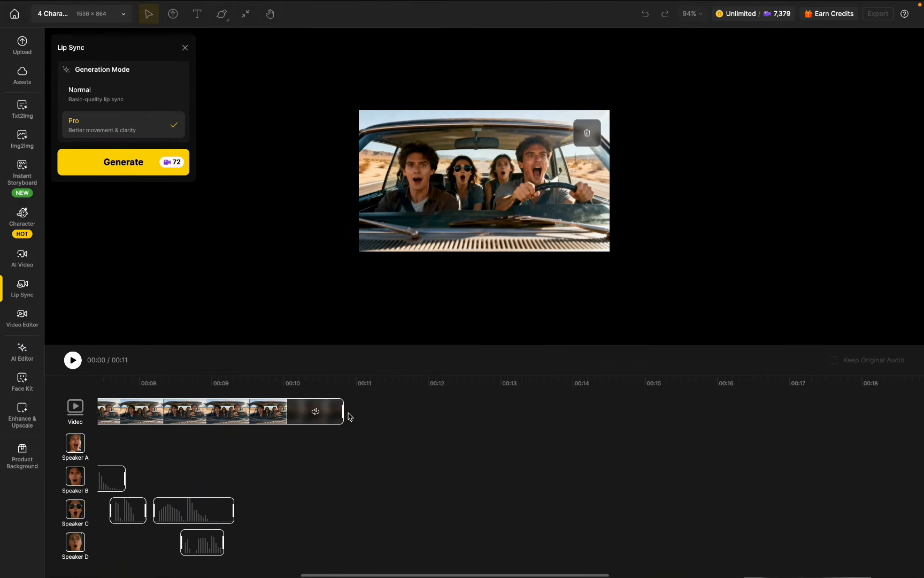